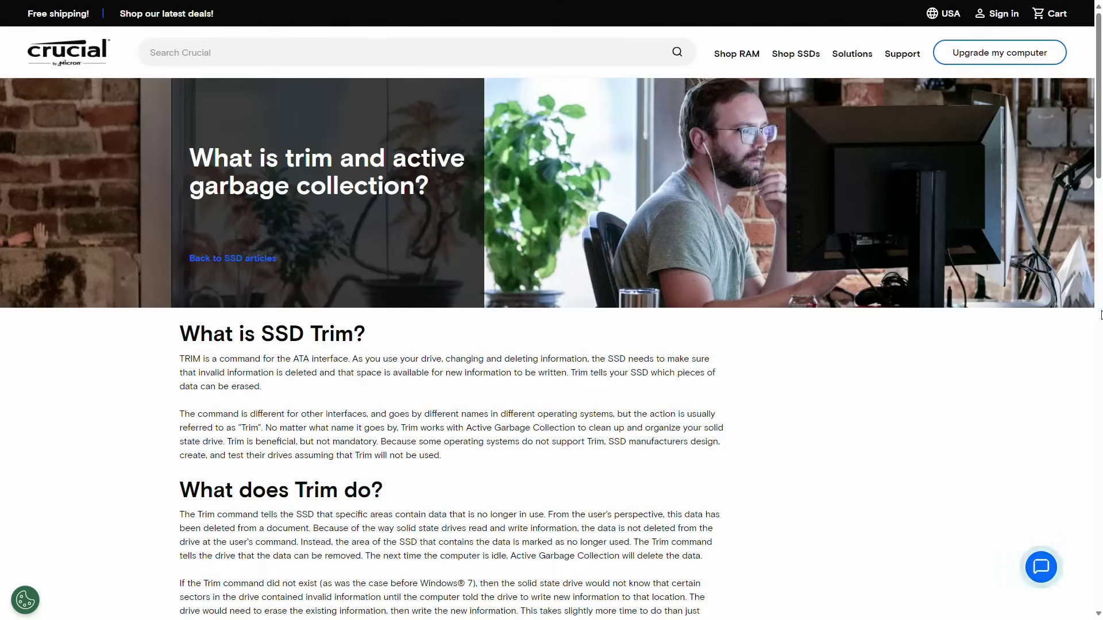
{"action": "scroll", "coordinate": [1101, 315], "scroll_direction": "down", "scroll_amount": 1}
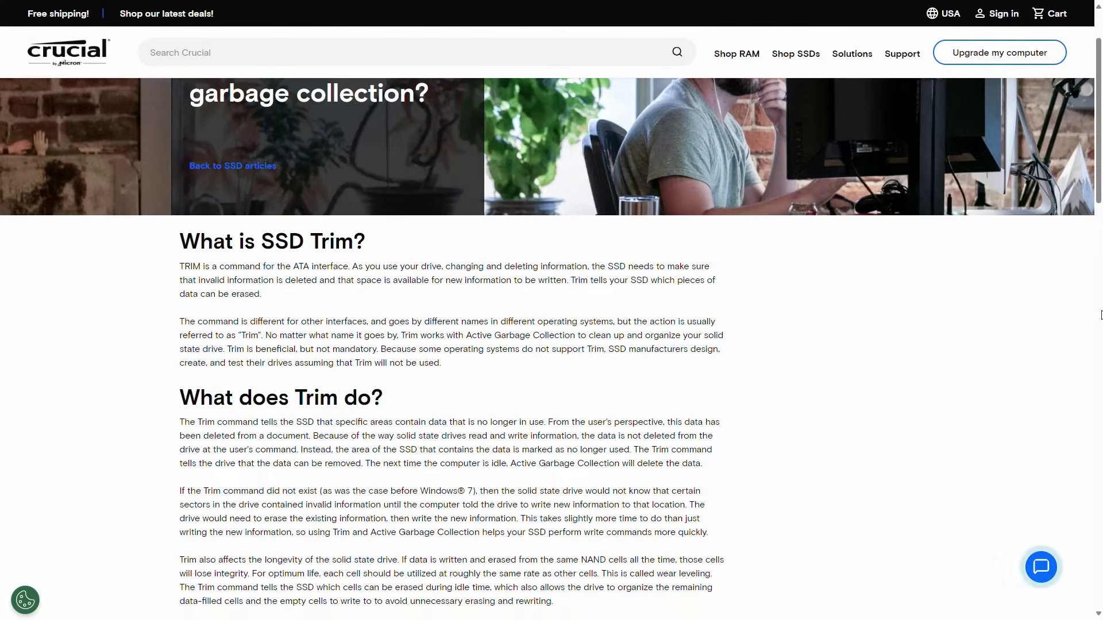
{"action": "scroll", "coordinate": [1100, 315], "scroll_direction": "down", "scroll_amount": 2}
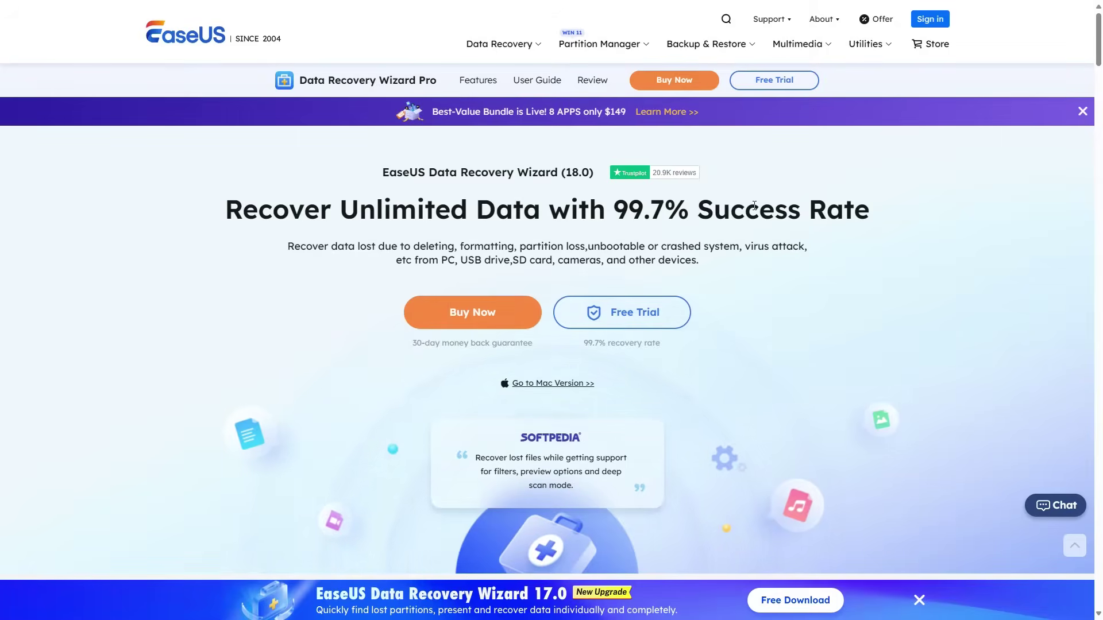
Step: Download the EaseUS Data Recovery Wizard free trial installer from its product page
{"action": "left_click", "coordinate": [636, 324]}
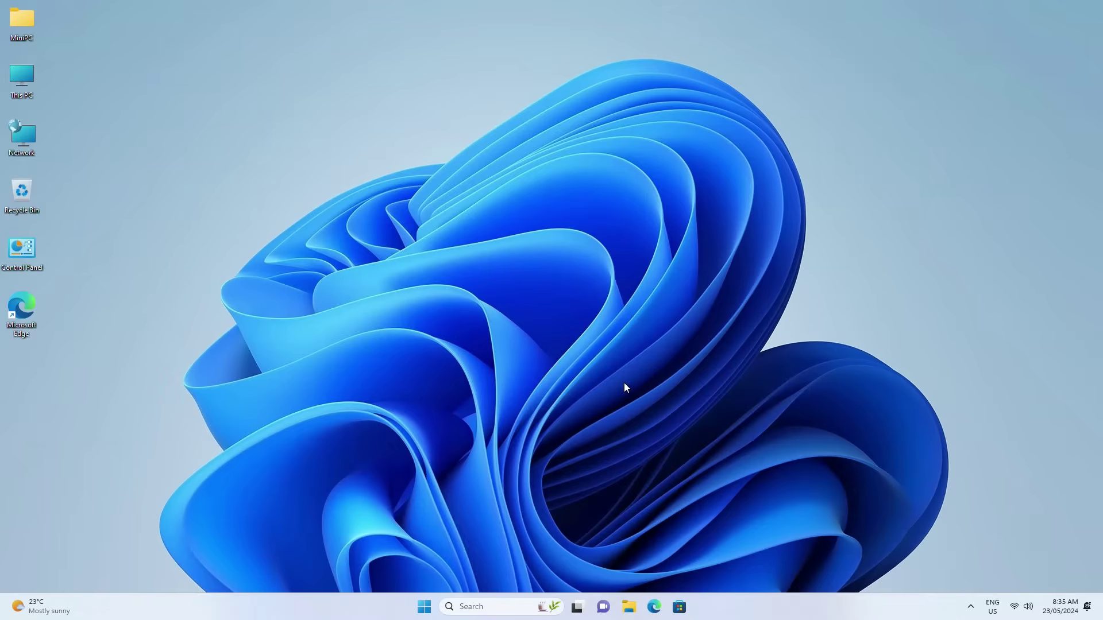
Step: In an administrator Command Prompt, run fsutil disabledeletenotify 1, then disabledeletenotify 0
{"action": "left_click", "coordinate": [493, 605]}
{"action": "type", "text": "md"}
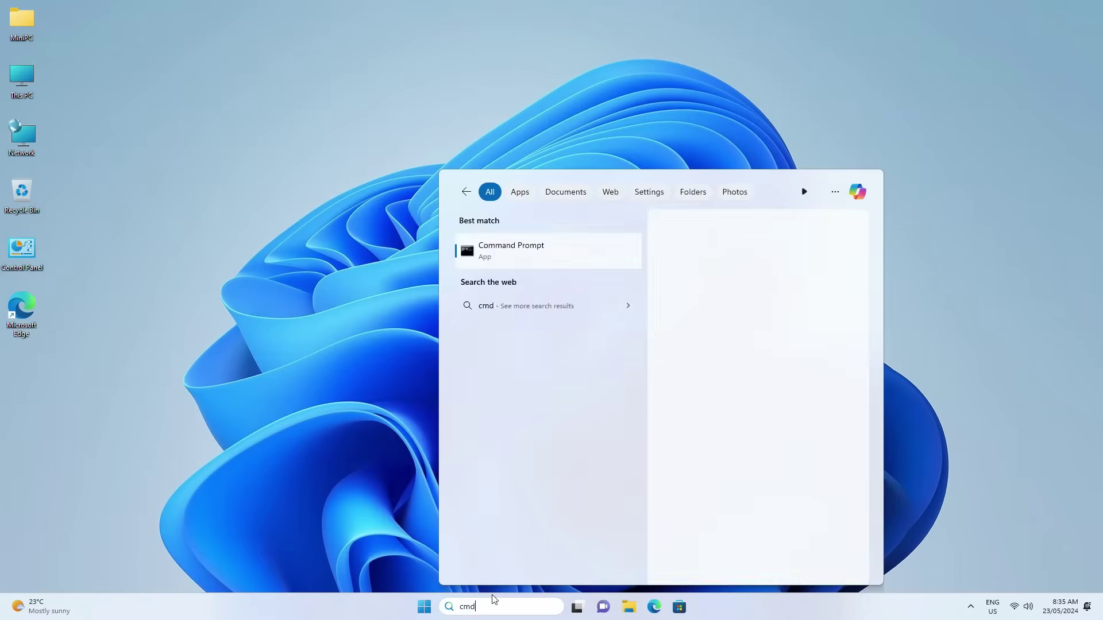
{"action": "right_click", "coordinate": [516, 263]}
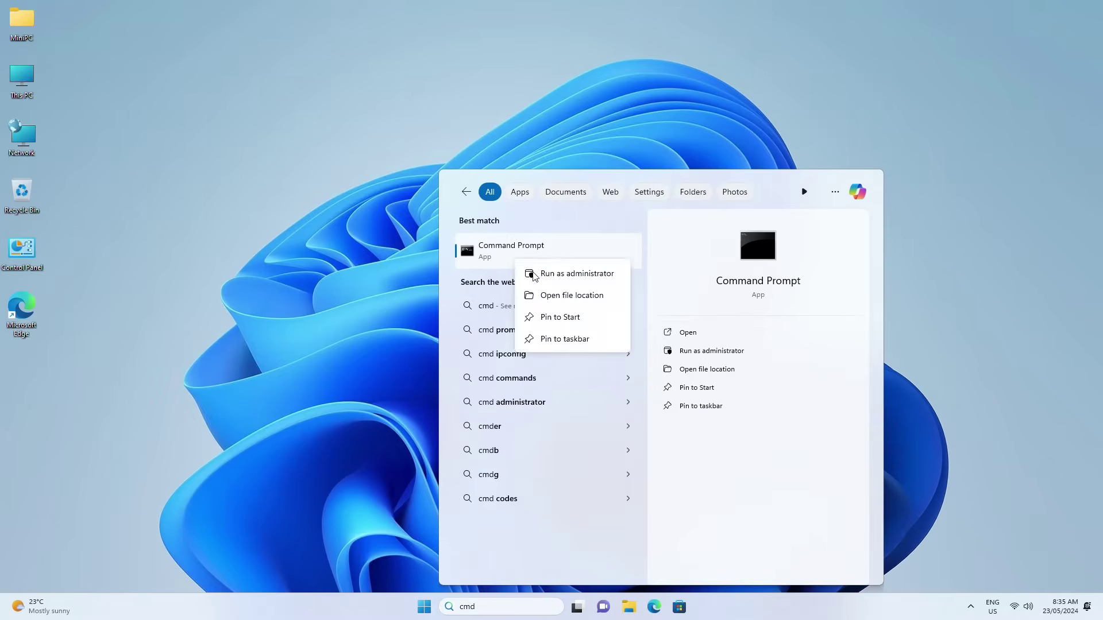
{"action": "left_click", "coordinate": [537, 276]}
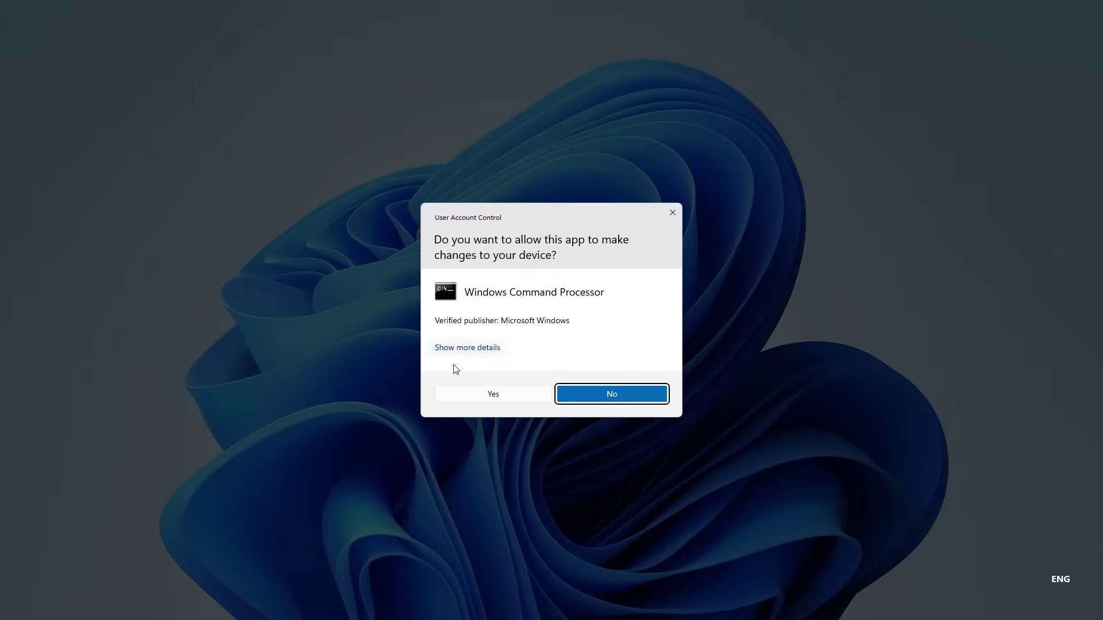
{"action": "left_click", "coordinate": [494, 395]}
{"action": "type", "text": "fsutil behavior set disabledeletenot"}
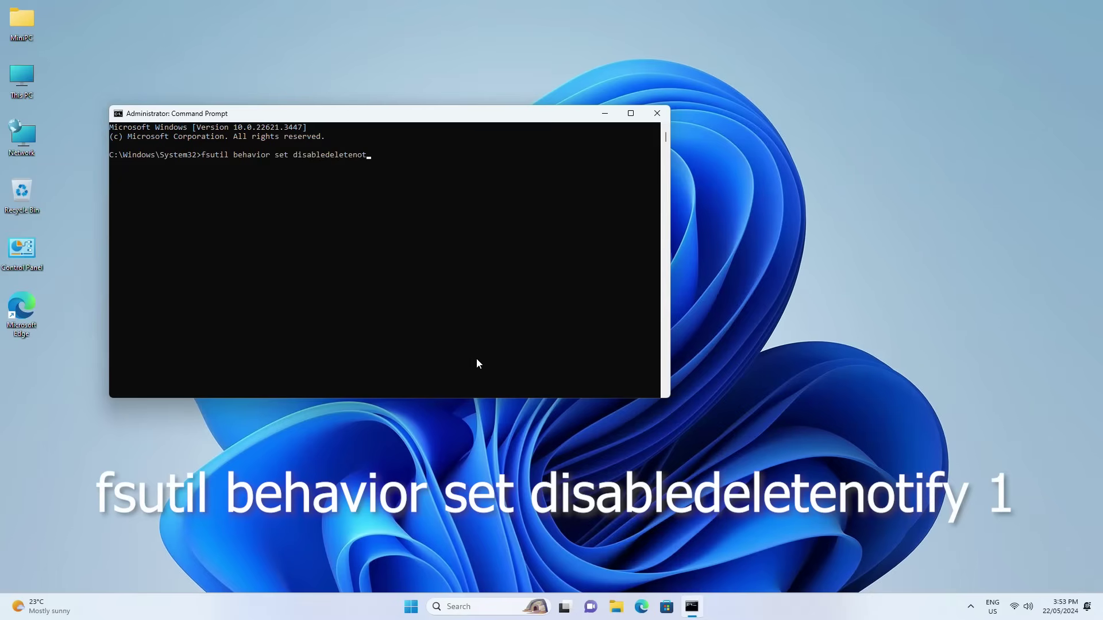
{"action": "type", "text": "ify 1"}
{"action": "key", "text": "Return"}
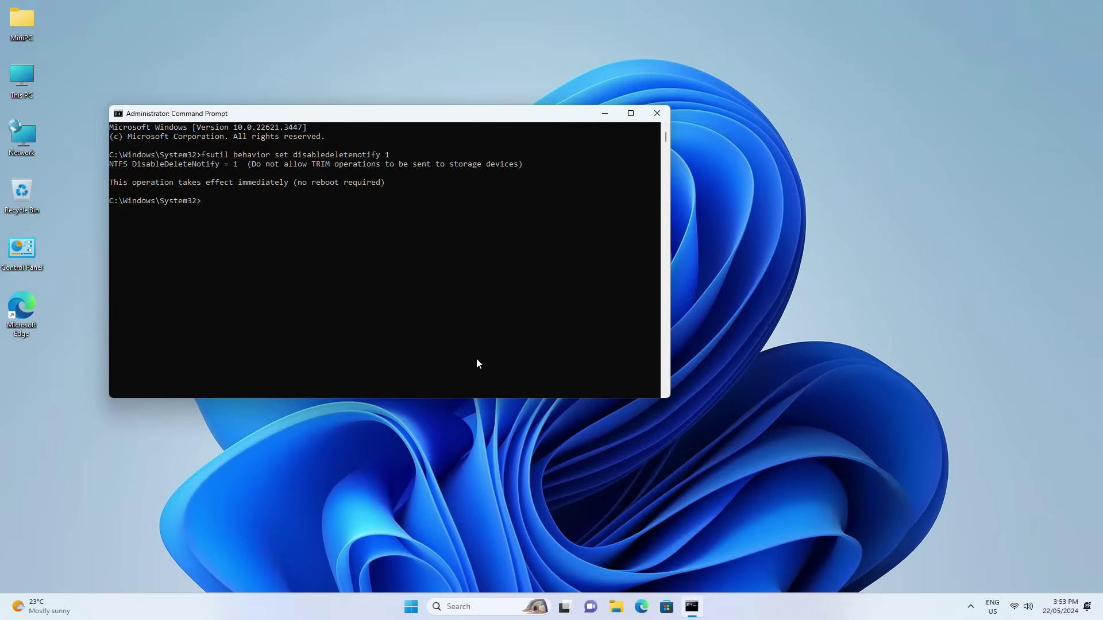
{"action": "type", "text": "fsut"}
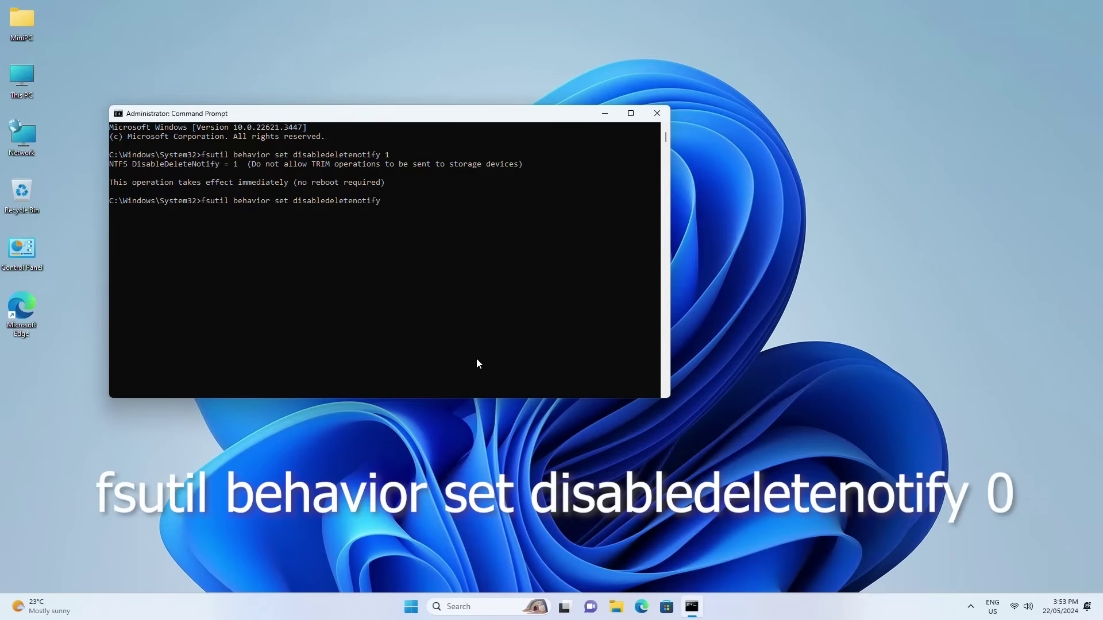
{"action": "type", "text": "0"}
{"action": "key", "text": "Return"}
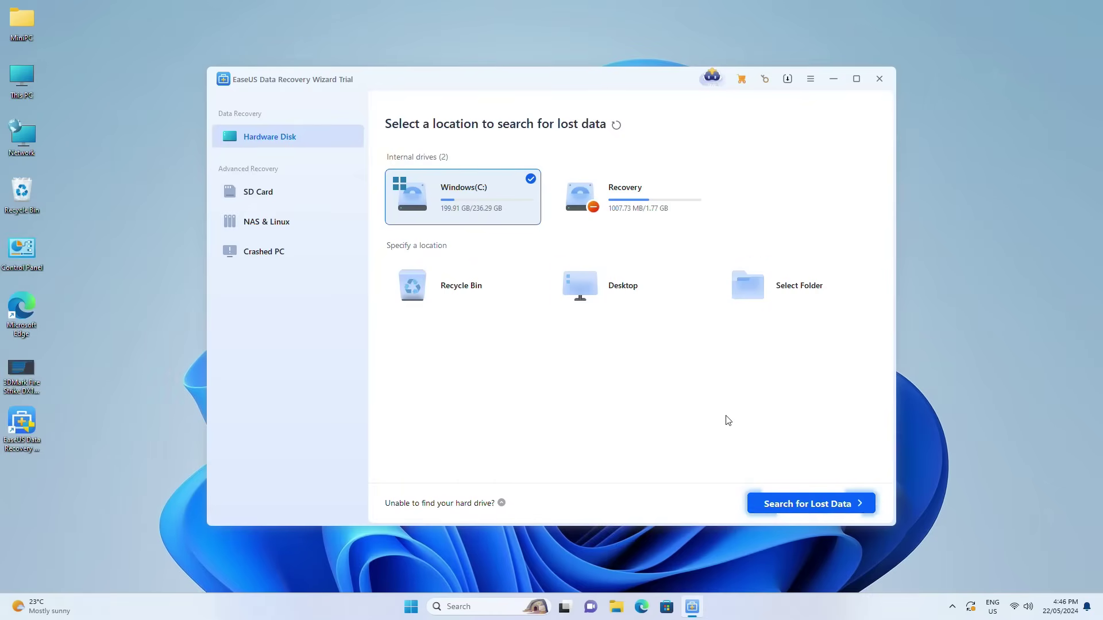
Step: Scan Windows (C:) for lost data, search the results, and tick tmpgfile.sys
{"action": "left_click", "coordinate": [794, 504]}
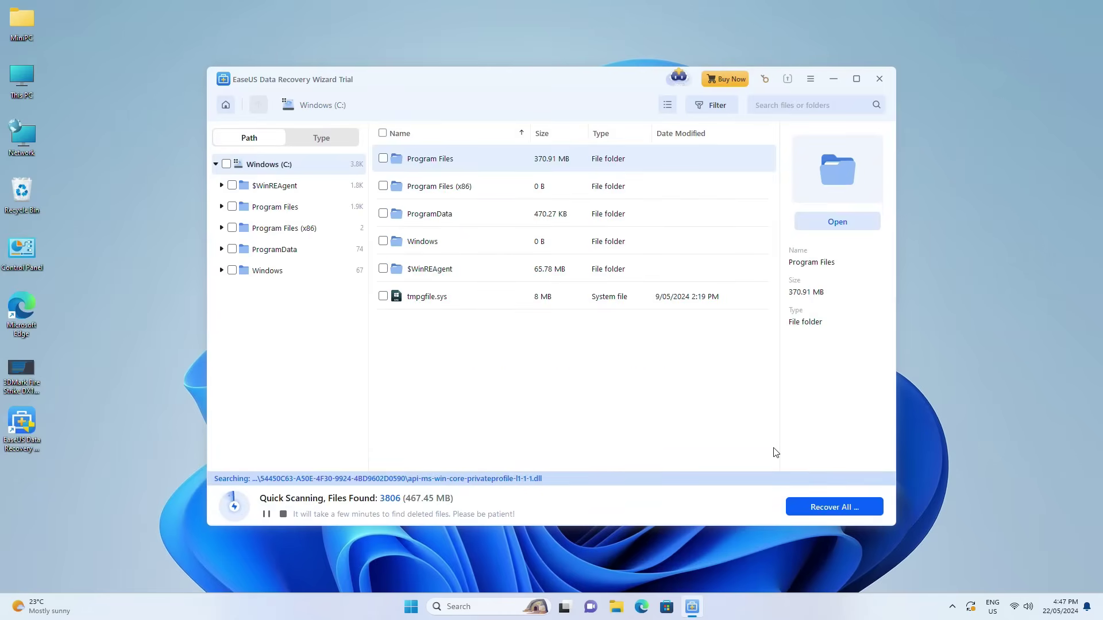
{"action": "left_click", "coordinate": [792, 107]}
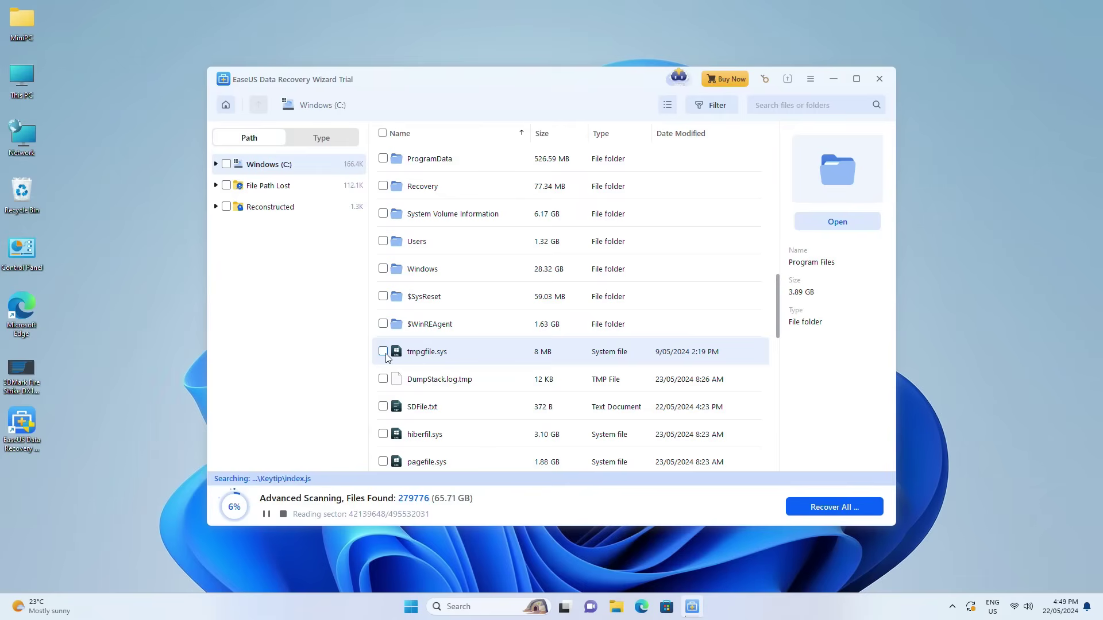
{"action": "left_click", "coordinate": [382, 351]}
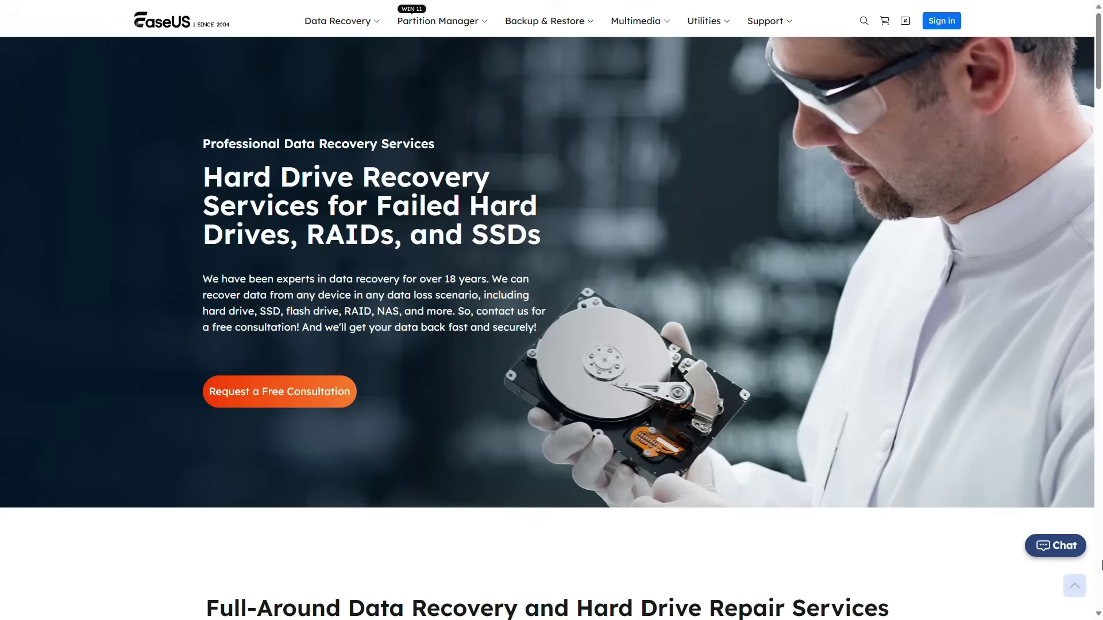
{"action": "scroll", "coordinate": [1101, 565], "scroll_direction": "down", "scroll_amount": 3}
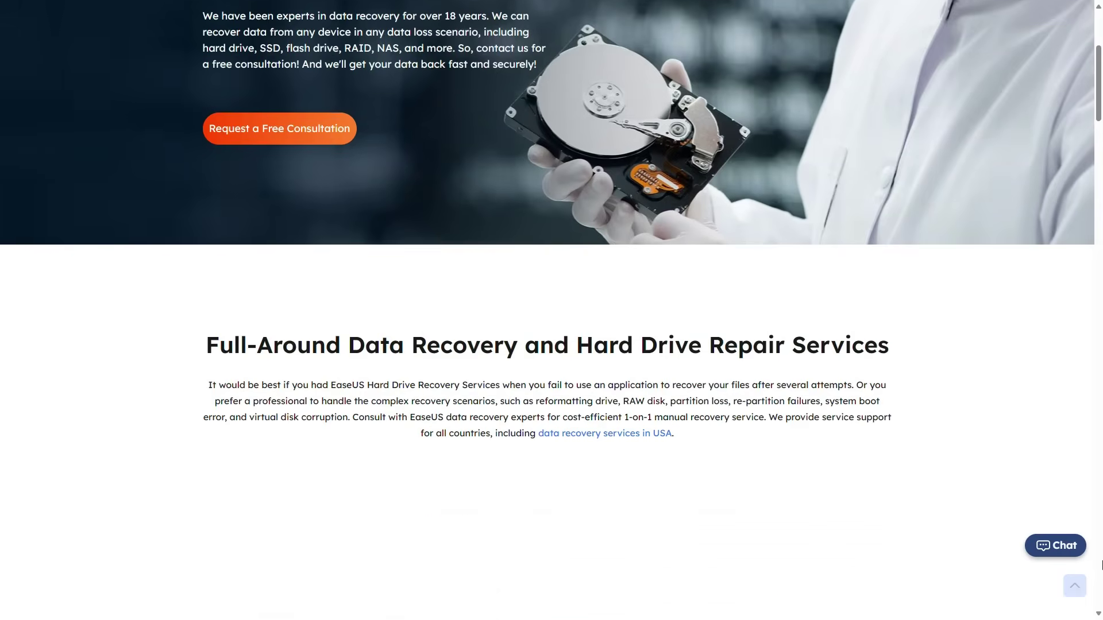
{"action": "scroll", "coordinate": [1101, 565], "scroll_direction": "down", "scroll_amount": 2}
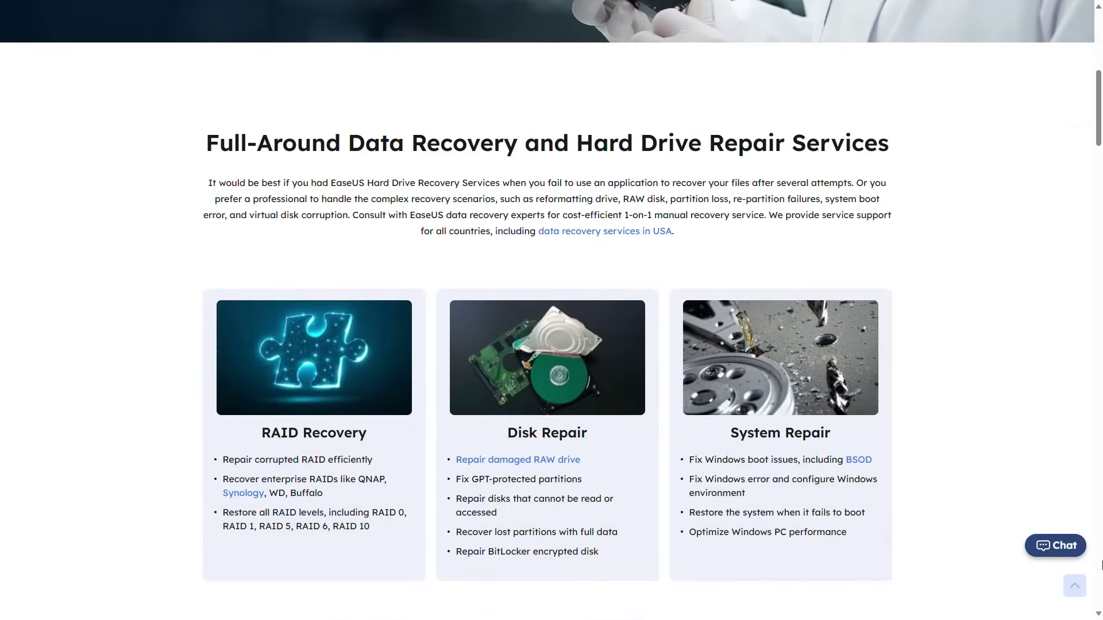
{"action": "scroll", "coordinate": [1101, 565], "scroll_direction": "down", "scroll_amount": 1}
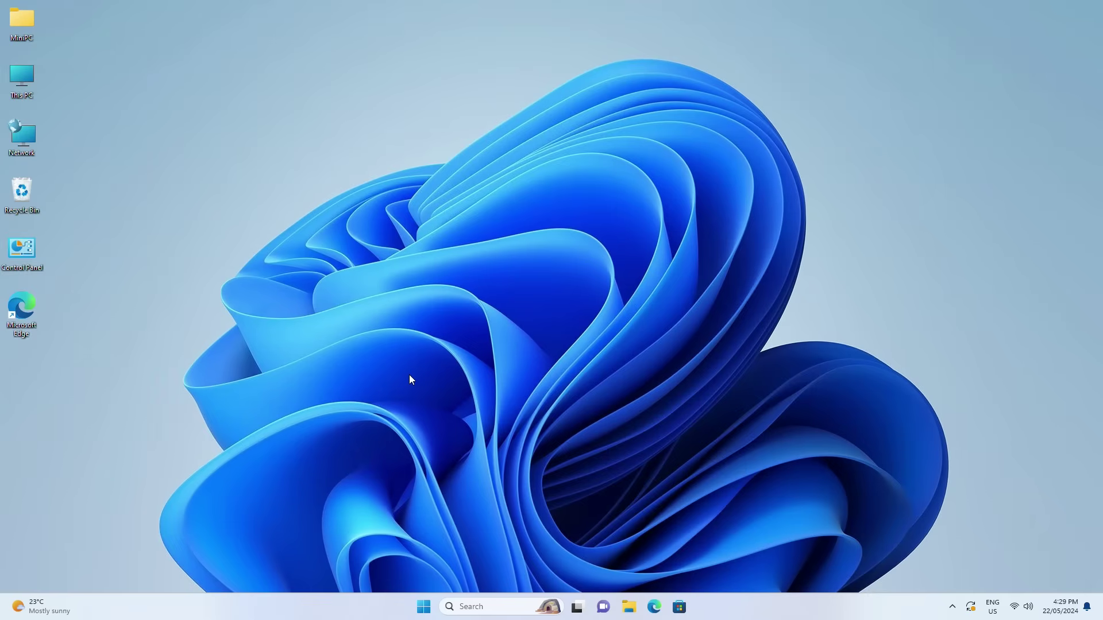
Step: Restore 3DMark Fire Strike DX11 (20) from the Recycle Bin and refresh the desktop
{"action": "double_click", "coordinate": [30, 192]}
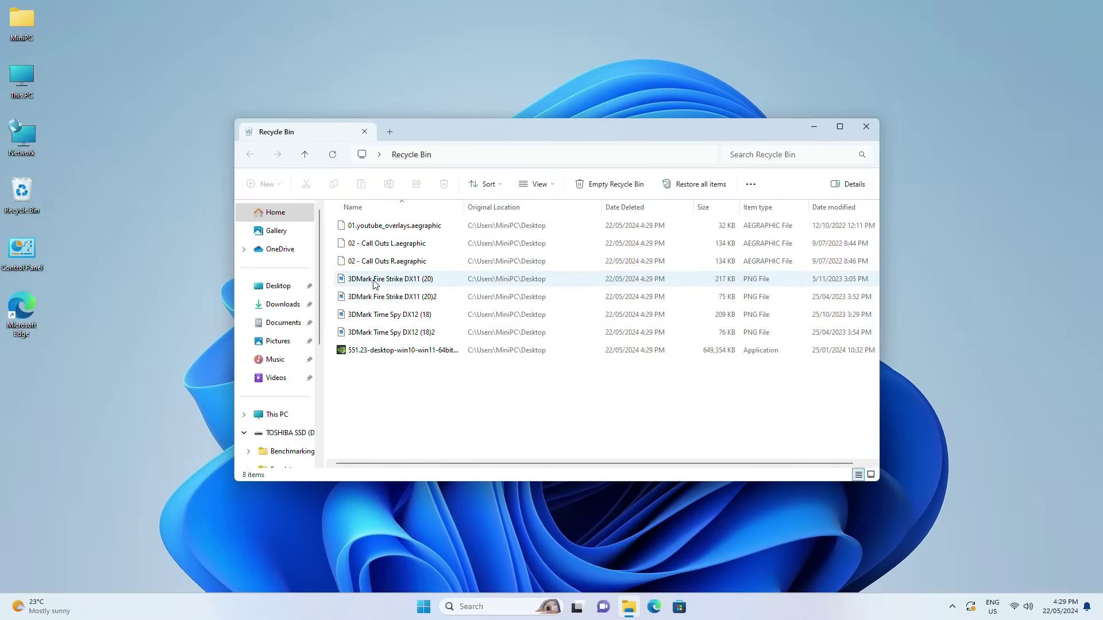
{"action": "right_click", "coordinate": [374, 284]}
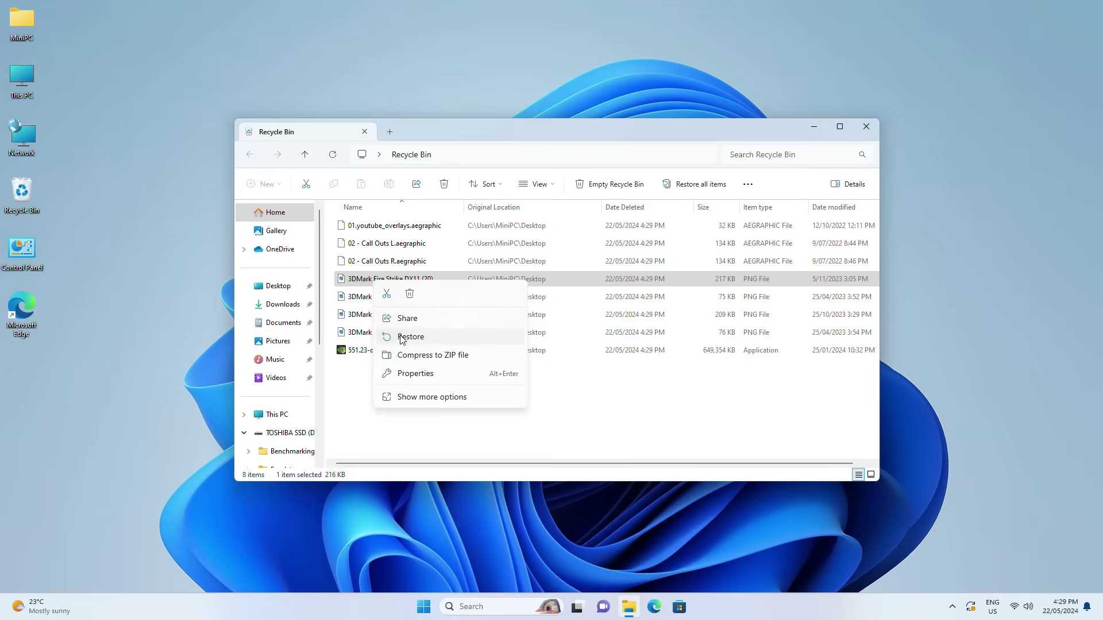
{"action": "right_click", "coordinate": [350, 285]}
{"action": "key", "text": "Escape"}
{"action": "left_click", "coordinate": [96, 271]}
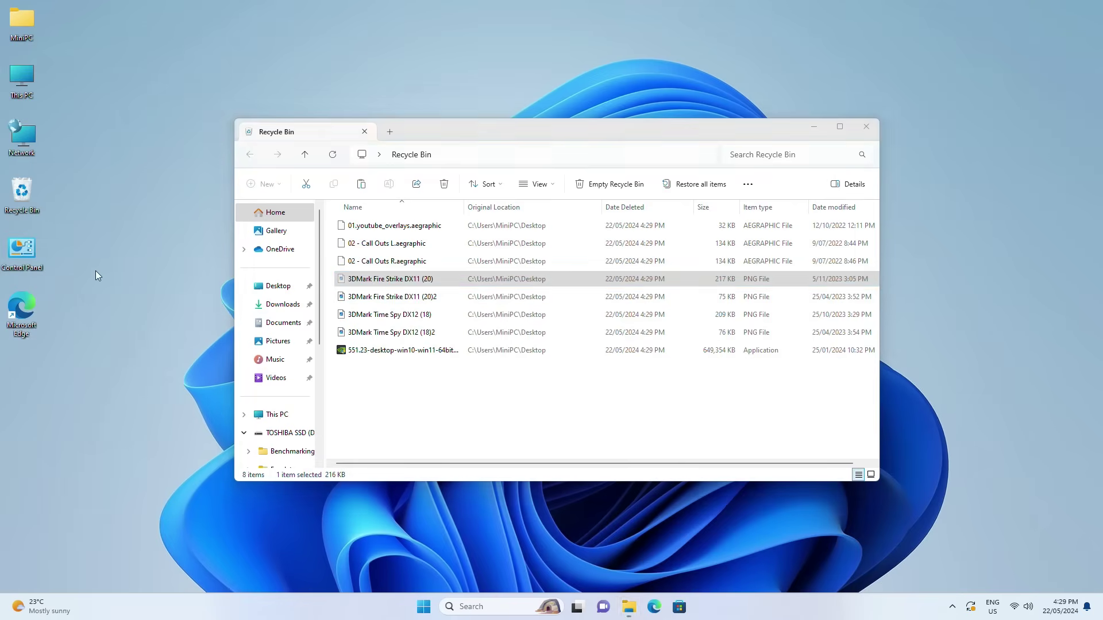
{"action": "right_click", "coordinate": [96, 272]}
{"action": "left_click", "coordinate": [109, 284]}
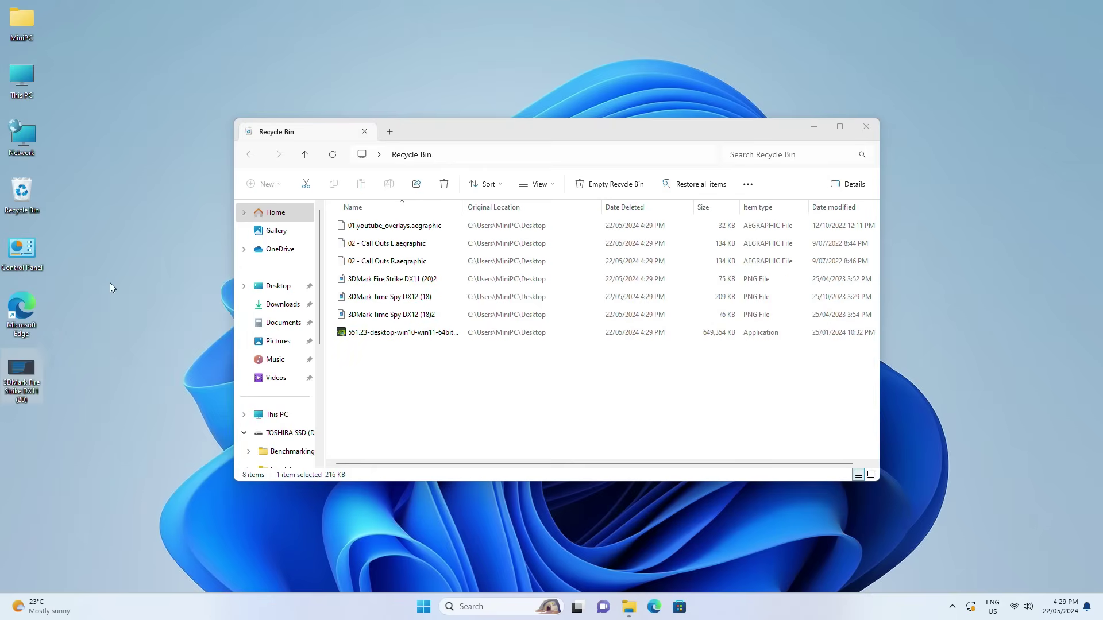